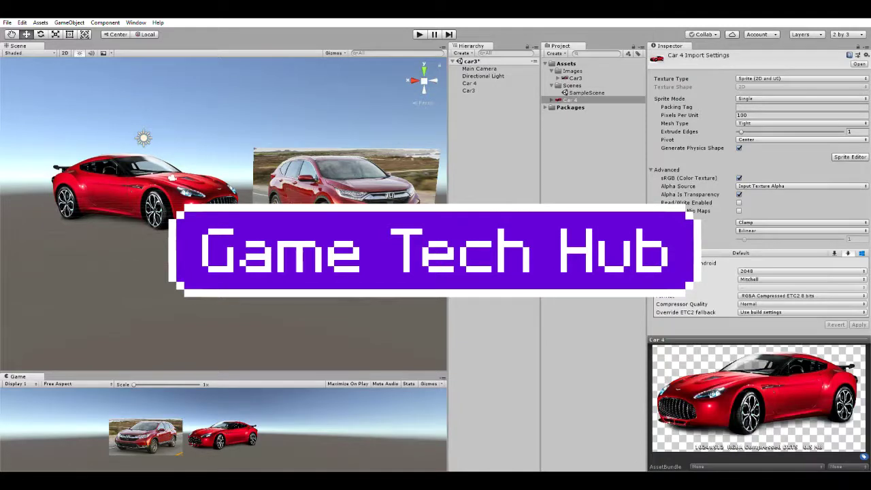
Select the Car3 and Car 4 texture assets in the Project panel and delete them.
click(580, 79)
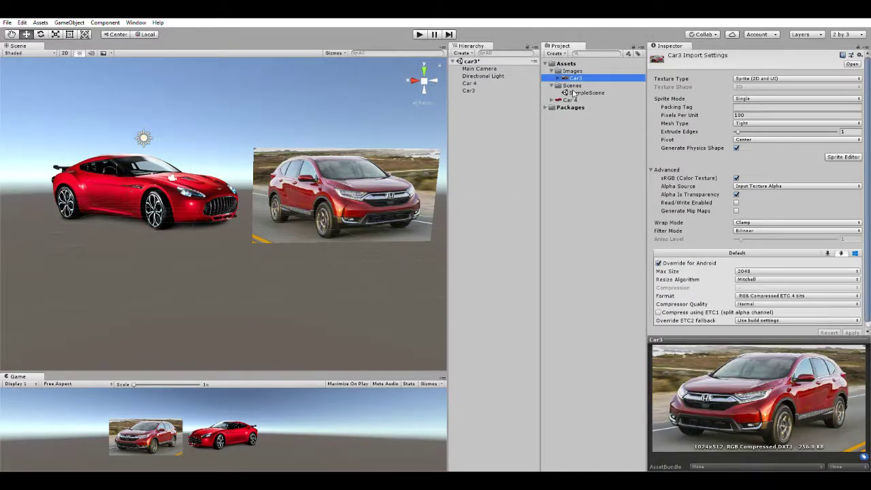
ctrl+click(570, 99)
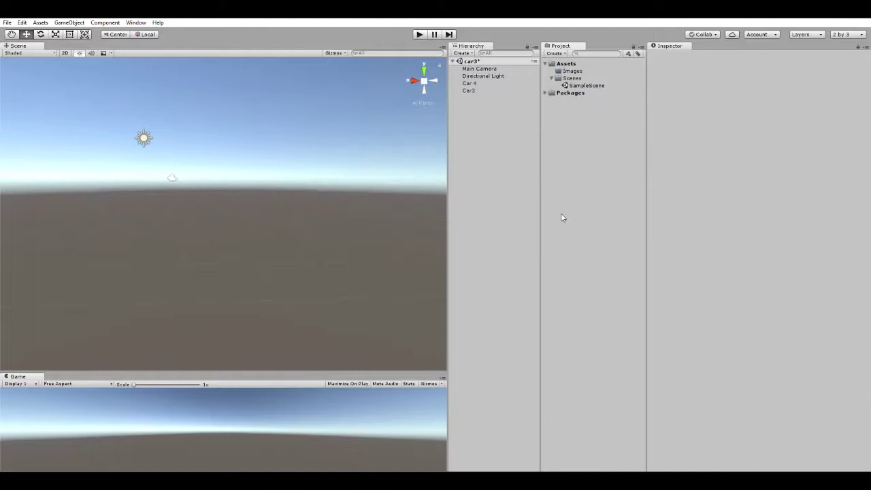
Enlarge the Game view and show the new Car 4 texture's import settings in a wider Inspector.
drag(410, 371, 540, 218)
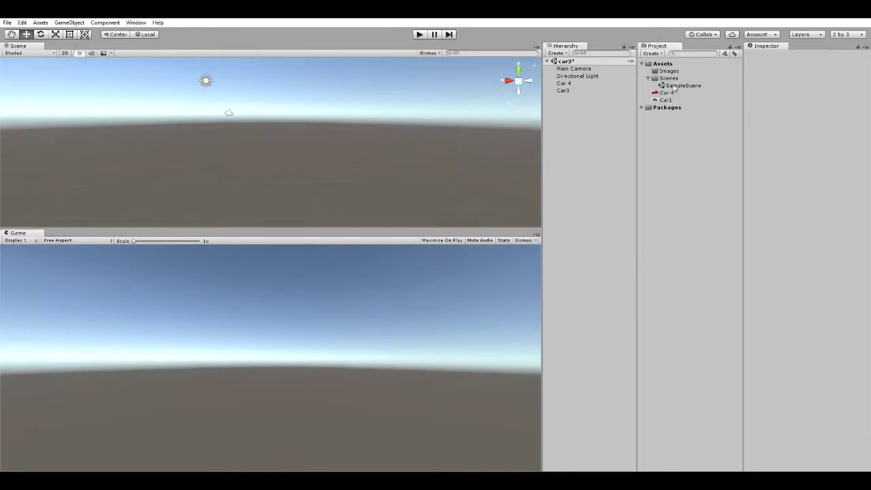
click(670, 93)
drag(744, 226, 655, 222)
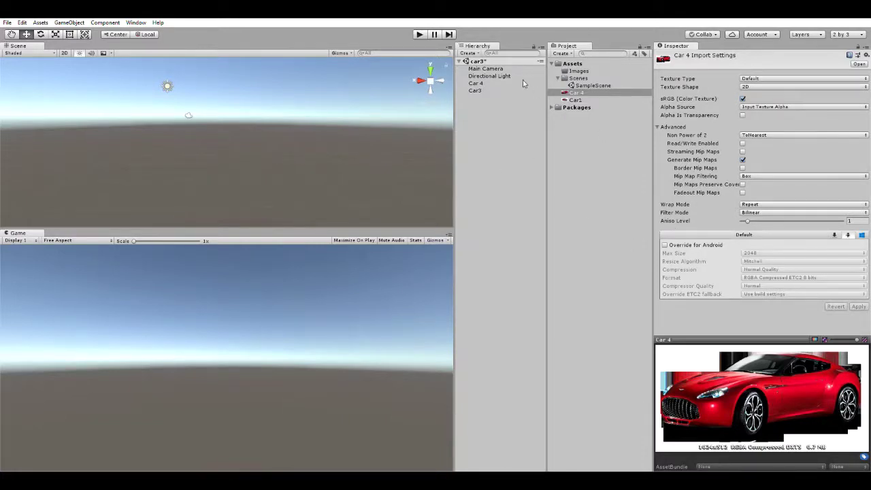
Delete the old Car 4 and Car3 objects from the Hierarchy, then reselect the Car 4 asset.
click(476, 83)
key(shift+Down)
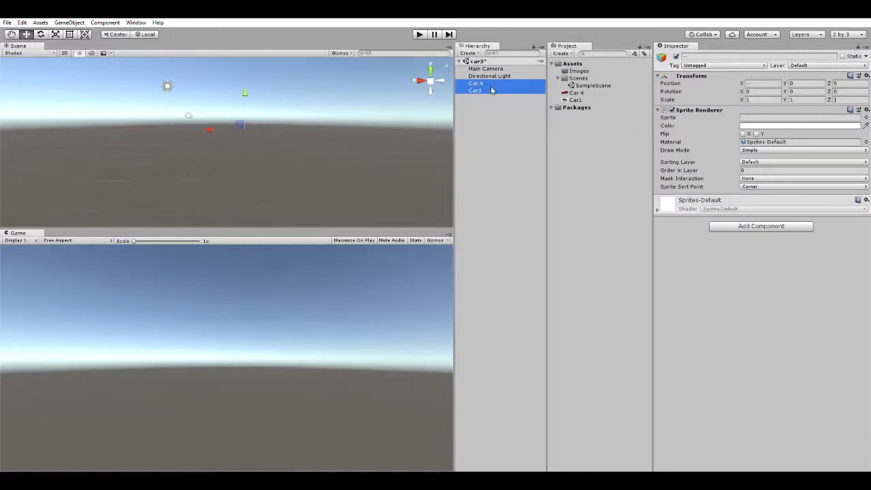
key(Delete)
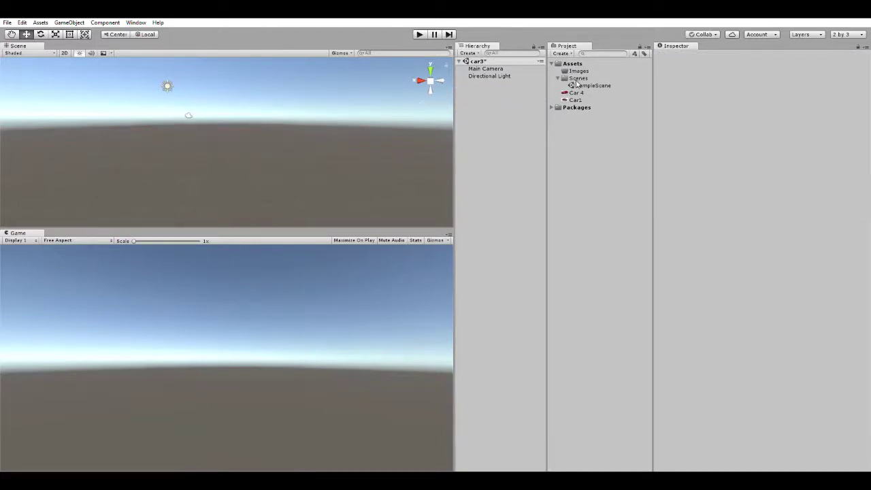
click(575, 93)
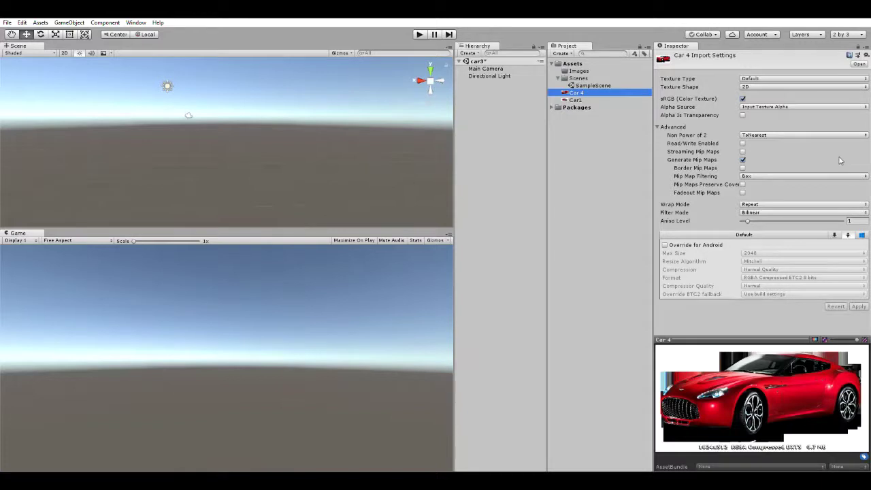
Set Car 4's Texture Type to Sprite (2D and UI) and apply it.
click(803, 79)
click(776, 103)
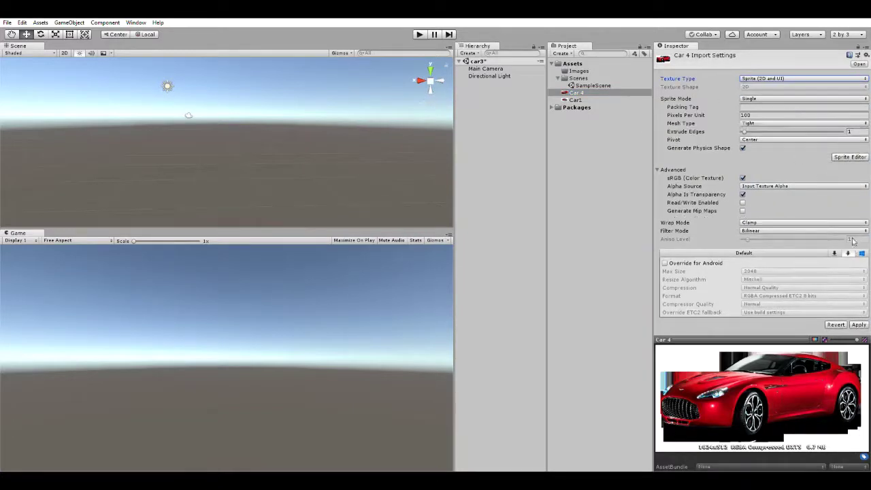
click(861, 322)
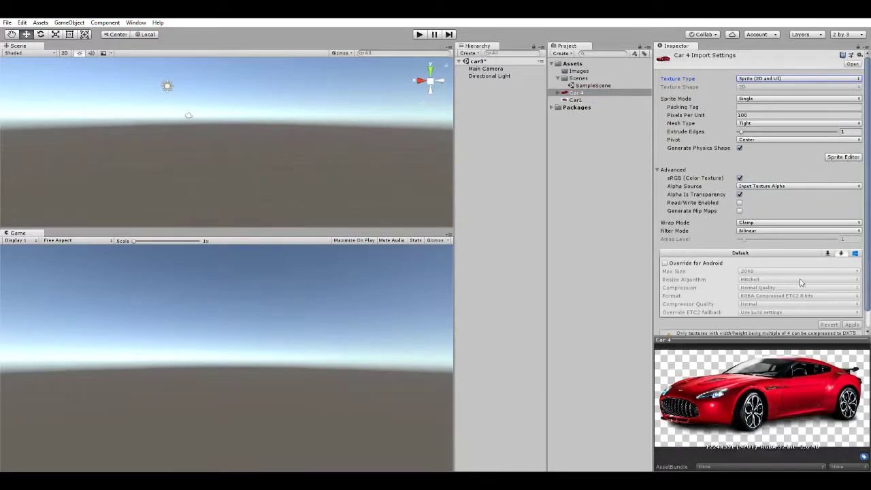
Set Car1's Texture Type to Sprite (2D and UI) and apply it.
click(575, 99)
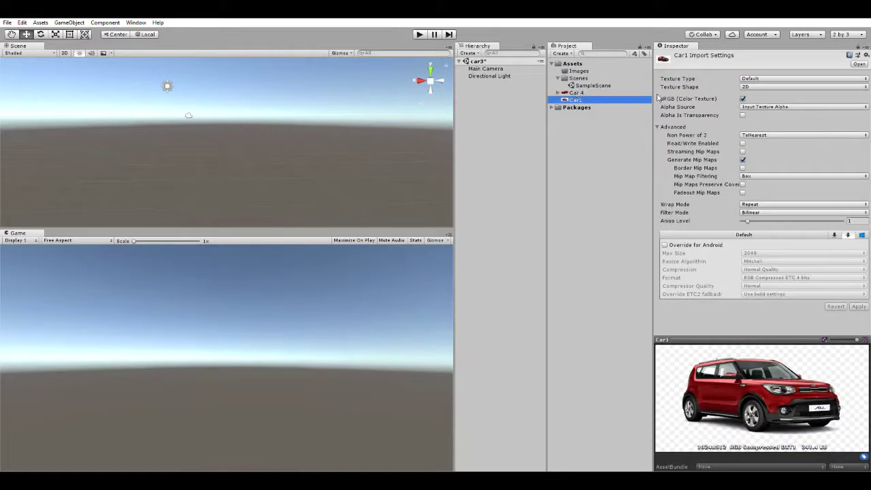
click(786, 78)
click(782, 103)
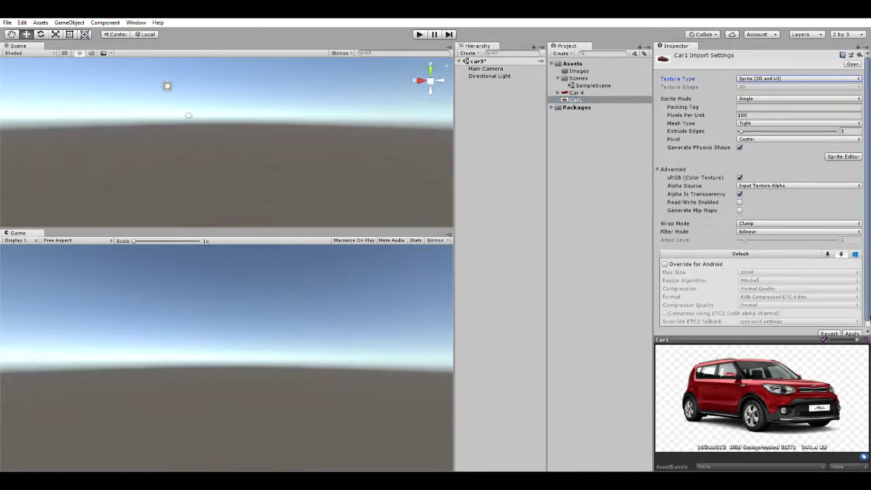
click(852, 332)
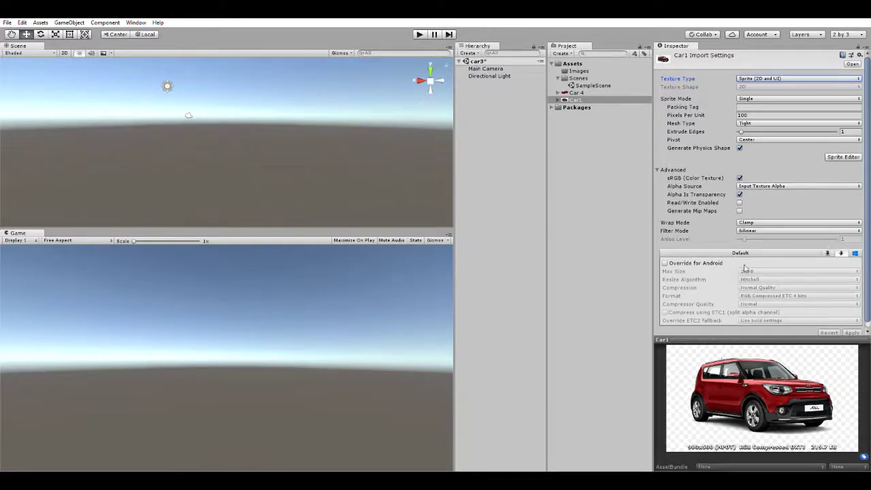
Give Car1 an Android override (RGB Compressed ETC 4 bits) and place its sprite in the scene.
click(665, 262)
scroll(783, 272, down, 1)
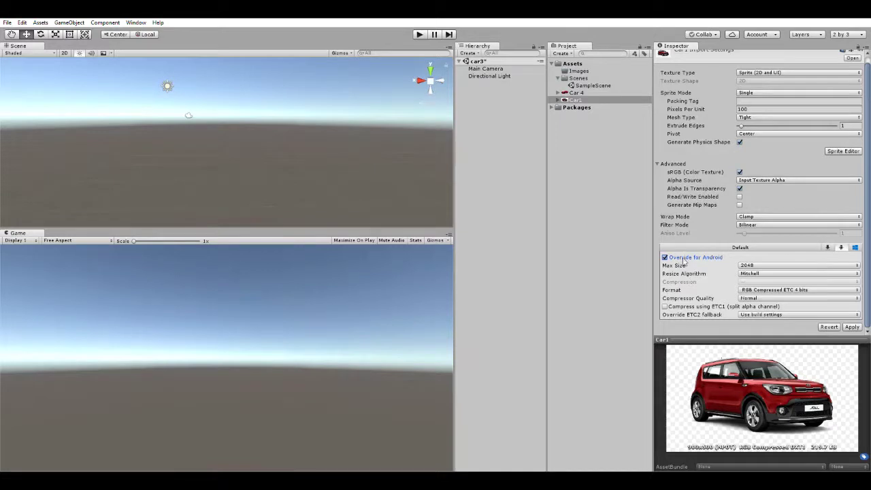
click(851, 327)
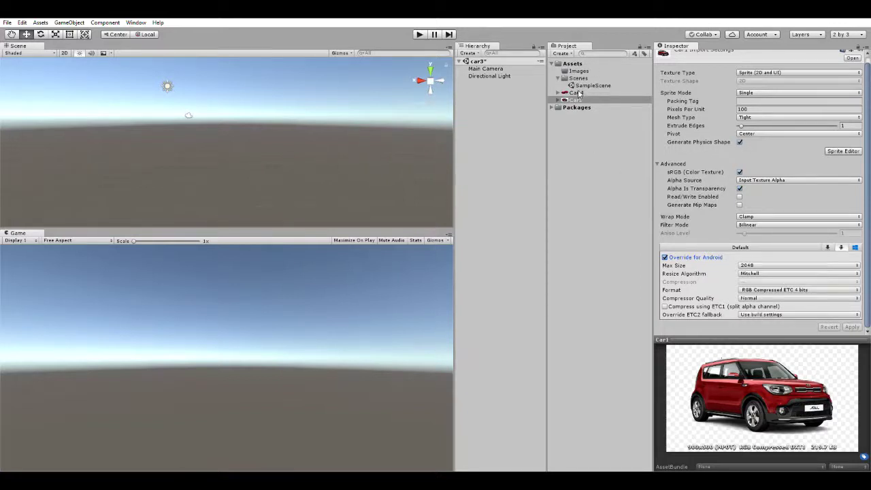
drag(577, 99, 518, 137)
drag(312, 129, 316, 162)
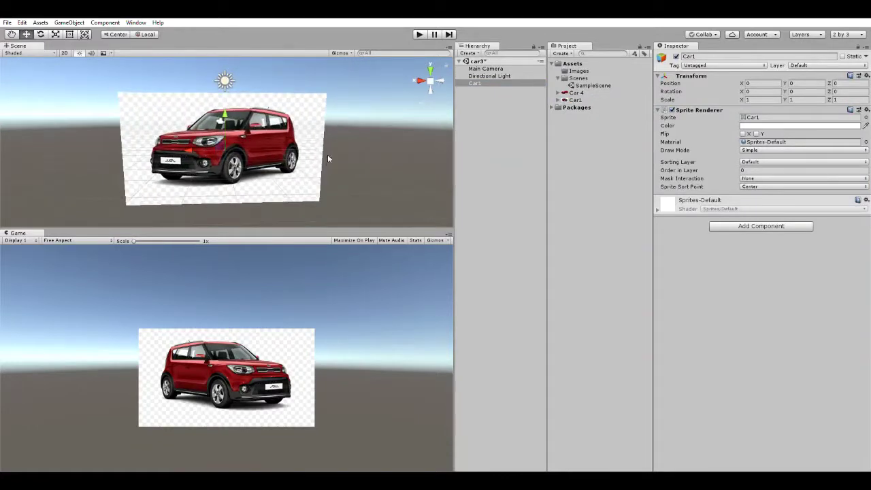
Turn on and apply an Android override for the Car 4 texture.
click(577, 91)
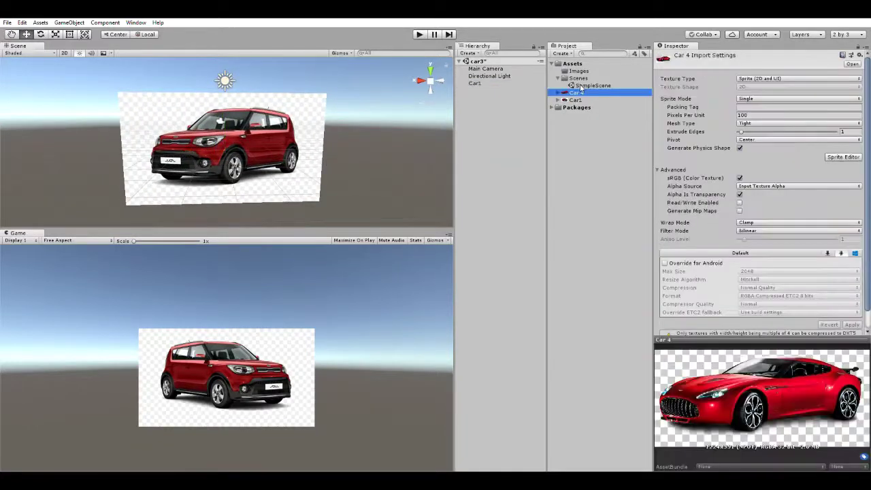
click(665, 263)
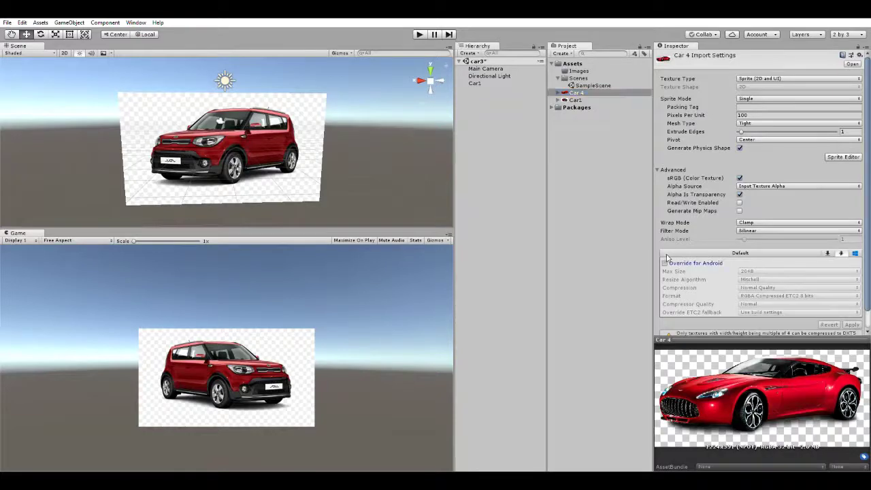
scroll(785, 300, down, 1)
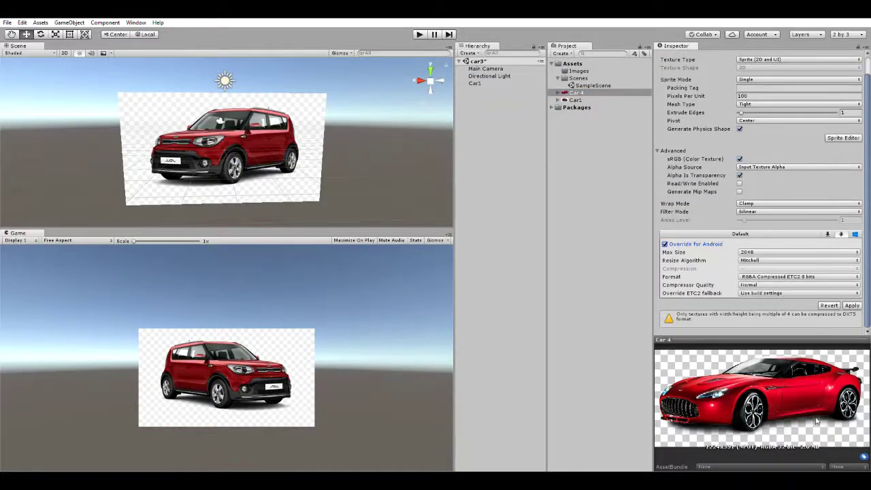
click(854, 306)
Place the Car 4 sprite in the scene, raise it to Y 4.97 above Car1, and enlarge the Scene view.
click(527, 138)
drag(572, 92, 518, 206)
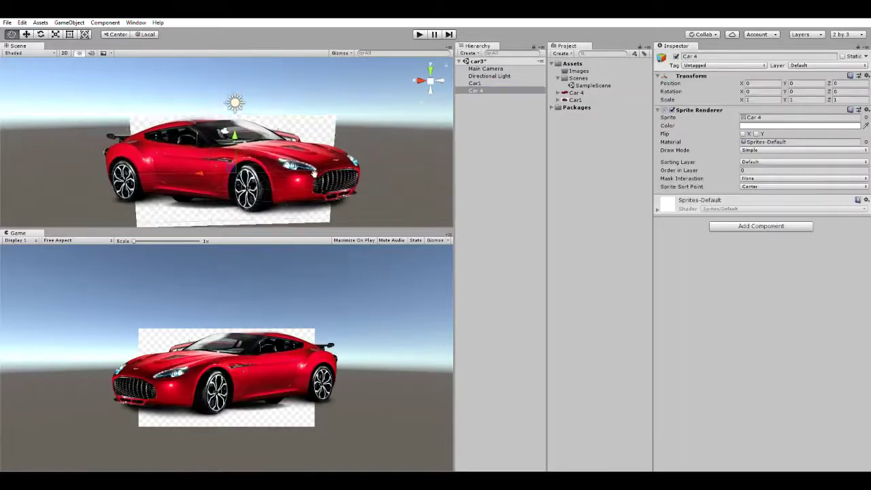
drag(257, 133, 299, 62)
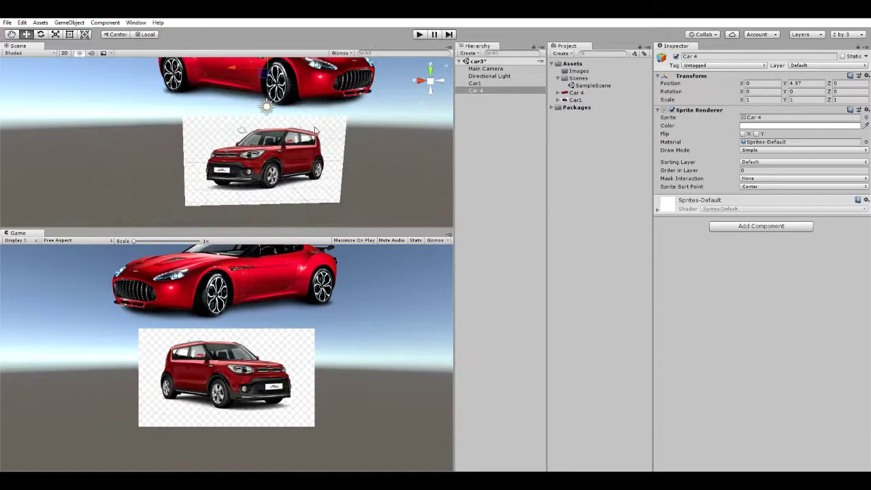
scroll(295, 171, down, 3)
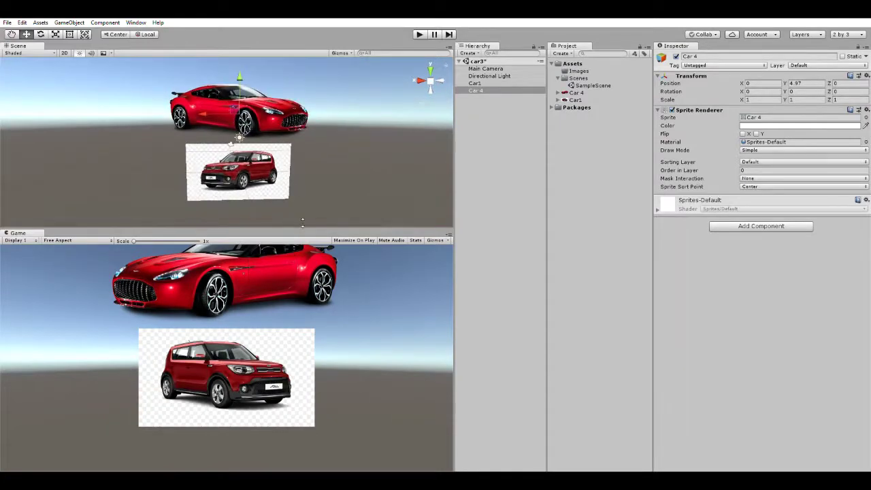
drag(302, 222, 302, 371)
scroll(319, 279, up, 3)
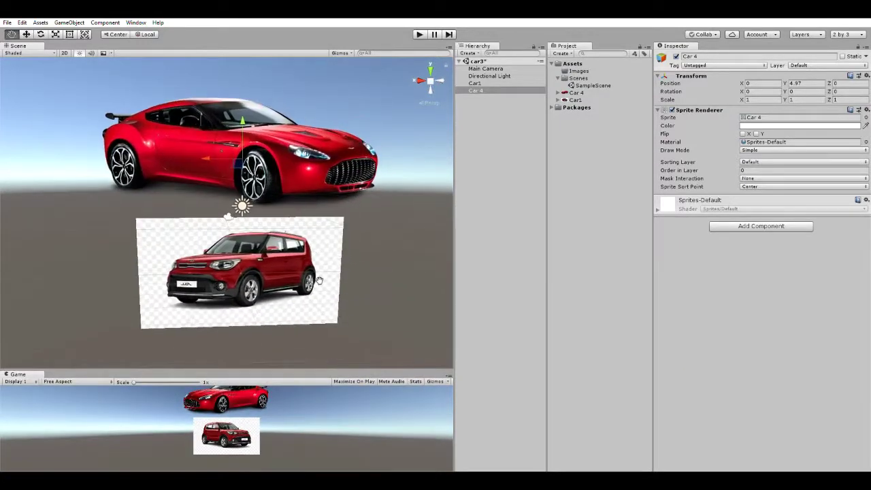
drag(319, 280, 316, 280)
click(503, 110)
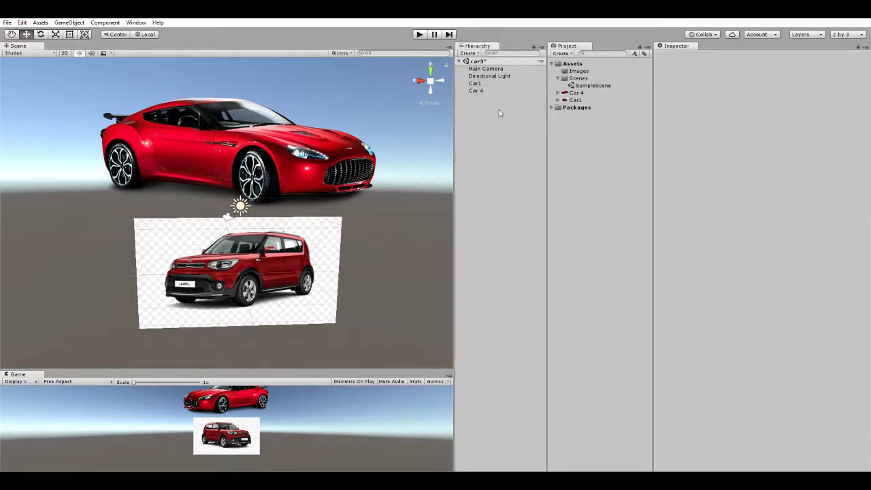
Show Car 4's import settings, with its RGBA Compressed ETC2 8 bits Android override, and enlarge the preview.
click(579, 99)
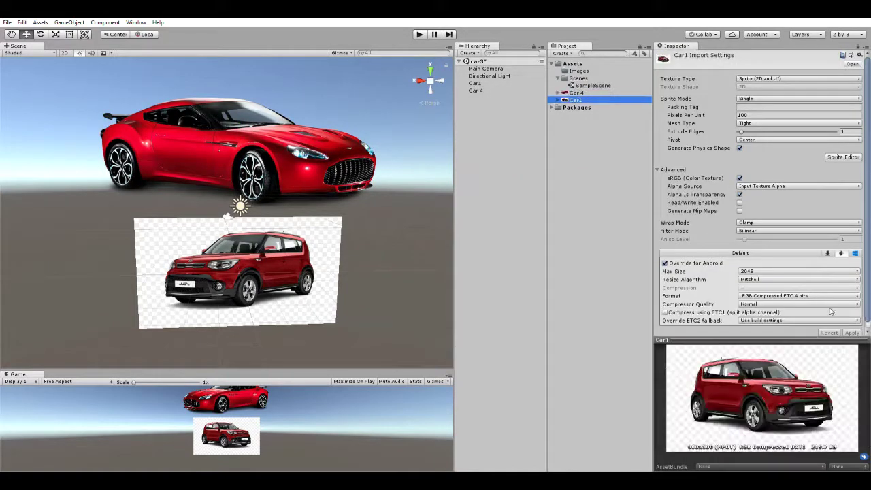
click(586, 93)
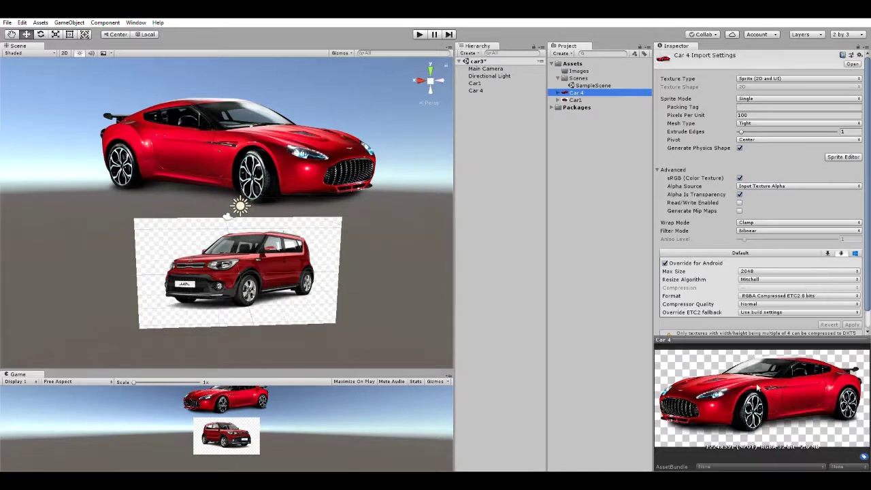
mouse_move(785, 337)
mouse_down()
mouse_move(774, 279)
mouse_move(784, 321)
mouse_up()
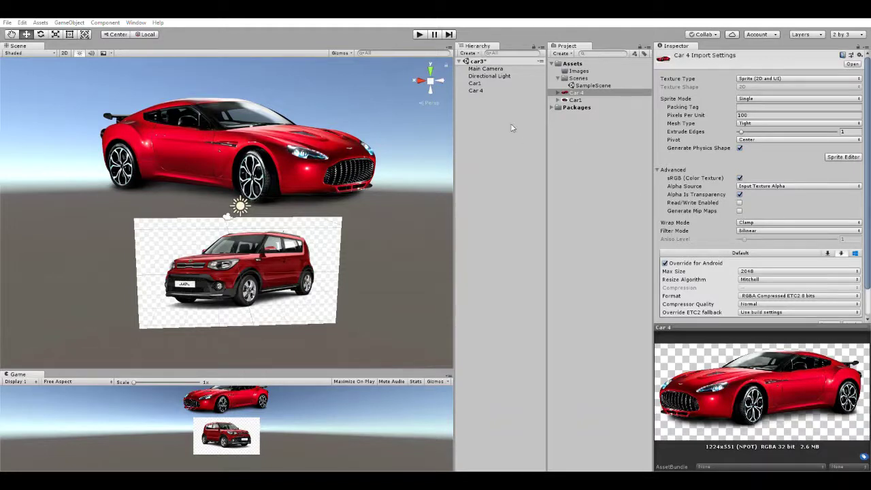
Check Car 4's 1024x512 RGBA Compressed DXT5 preview and Android overrides, then show Car1's import settings.
click(597, 134)
click(581, 90)
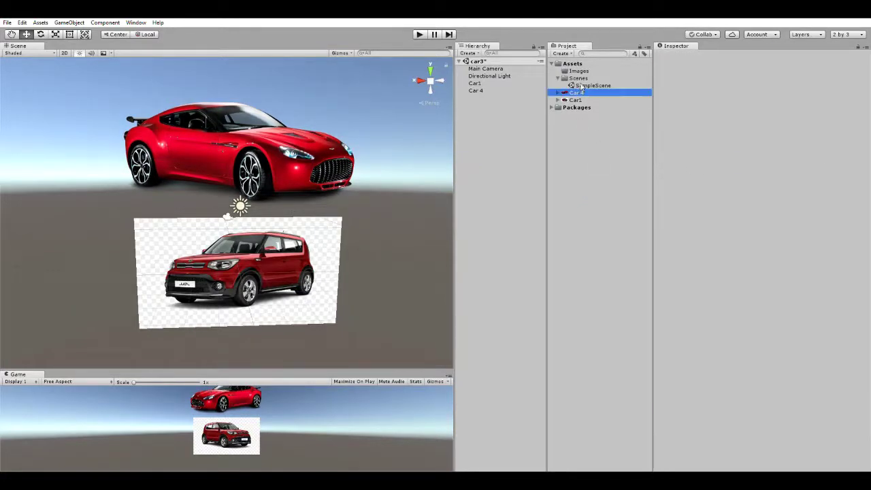
drag(792, 322, 769, 249)
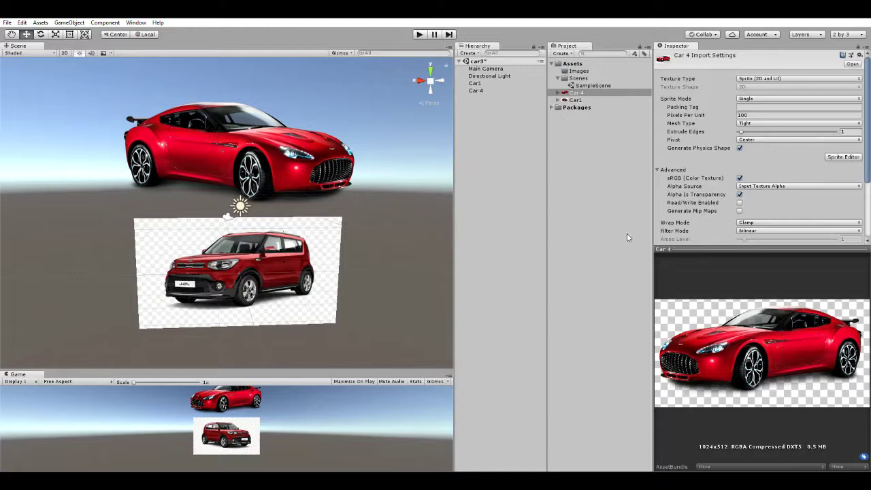
drag(653, 220, 606, 220)
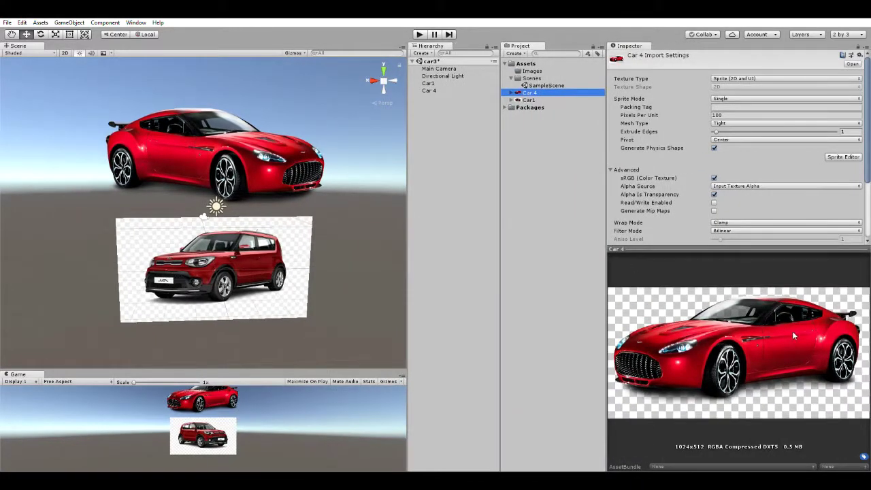
drag(761, 251, 764, 297)
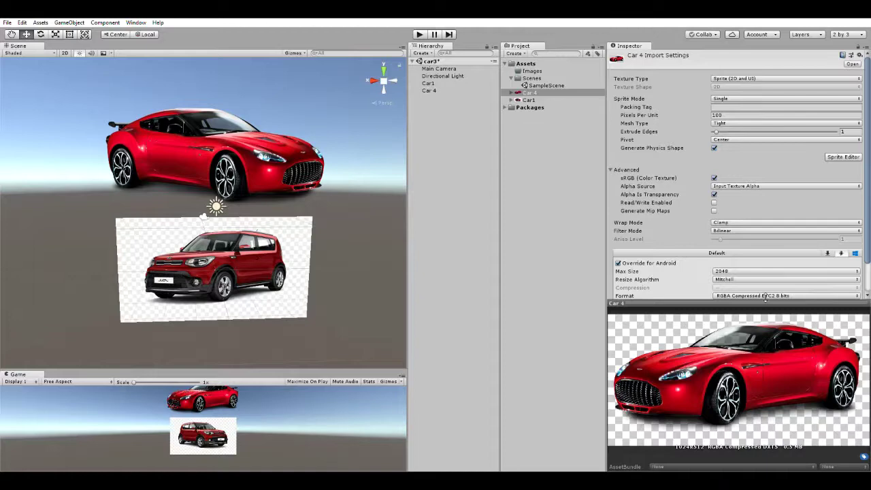
click(530, 100)
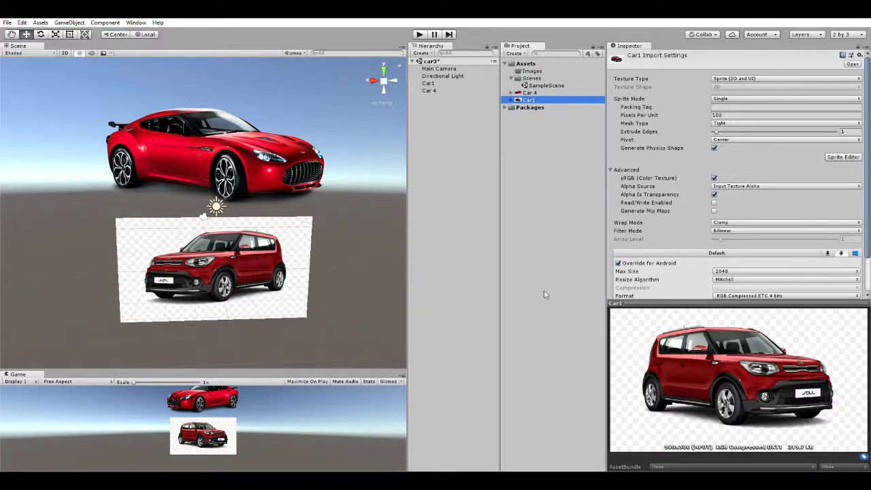
Review Car1's reimported 1024x512 RGB Compressed DXT1 preview and scroll down to Compressor Quality and Apply.
click(465, 455)
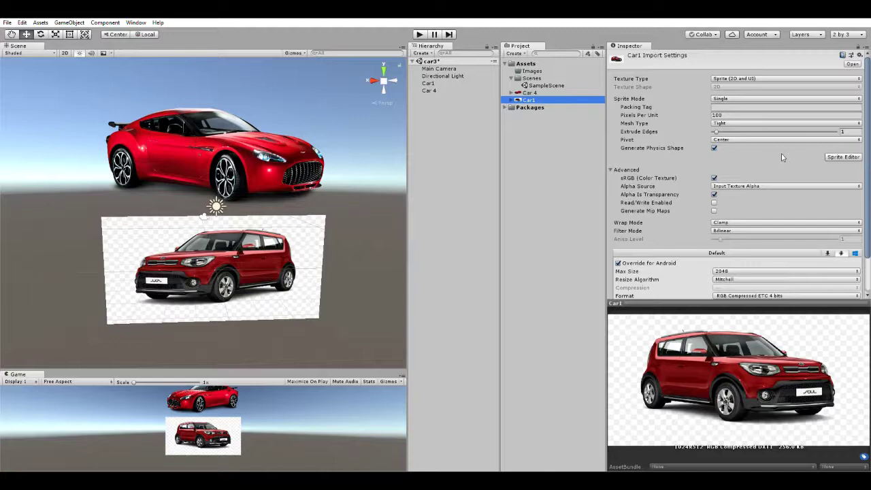
scroll(781, 156, down, 3)
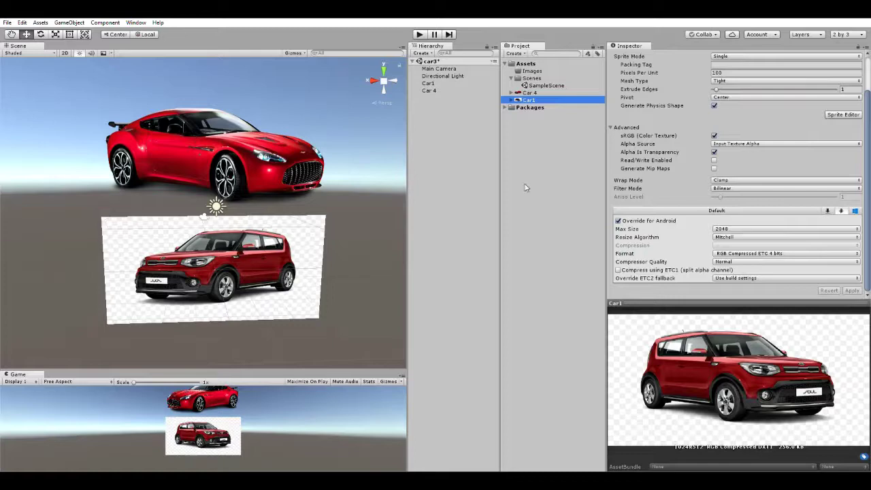
click(512, 100)
key(Up)
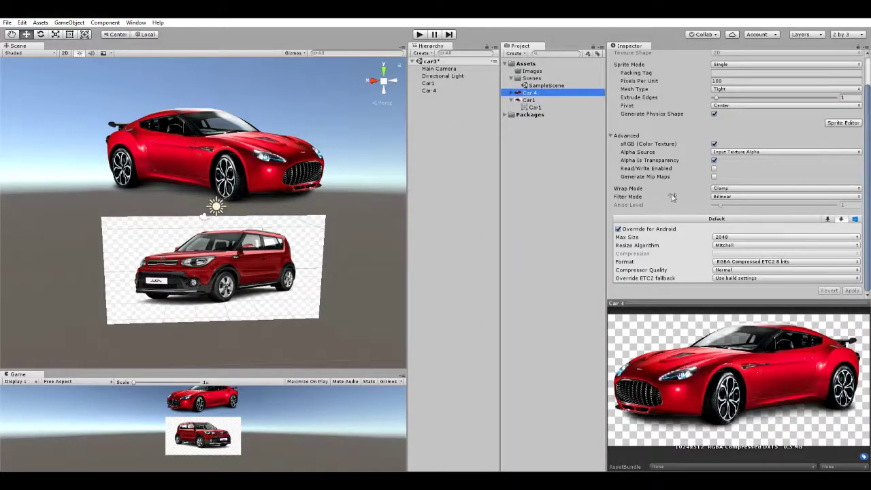
click(511, 100)
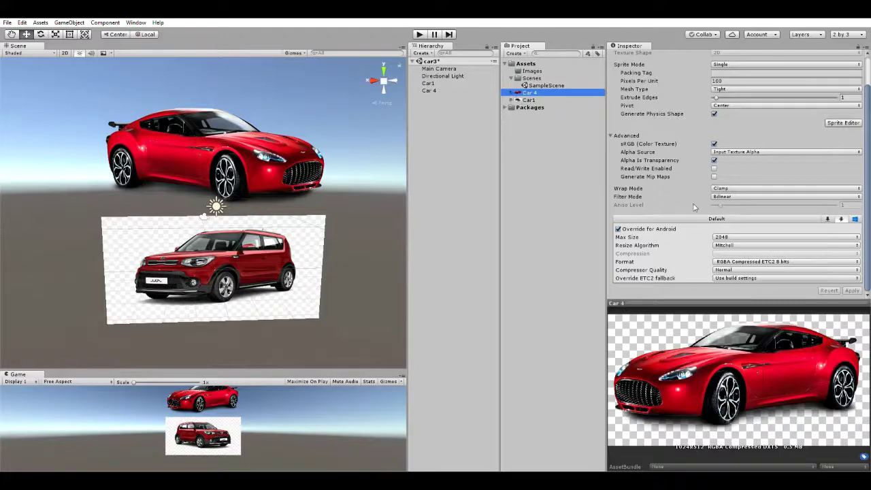
click(531, 99)
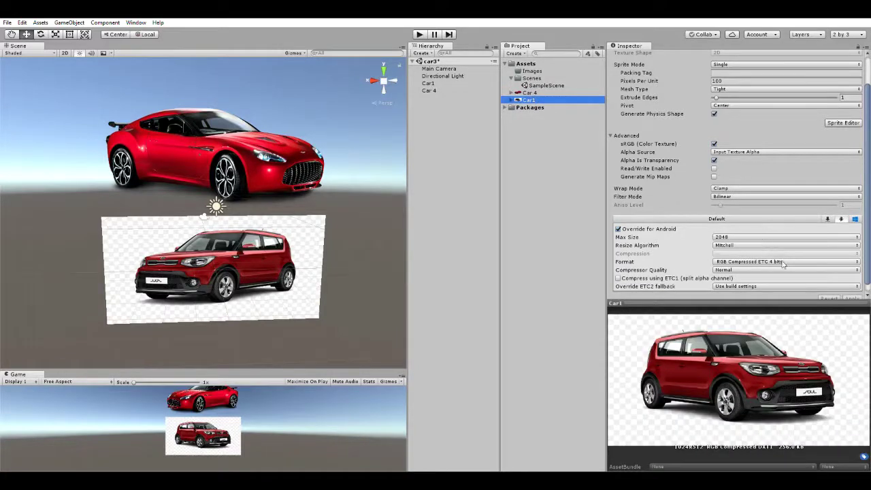